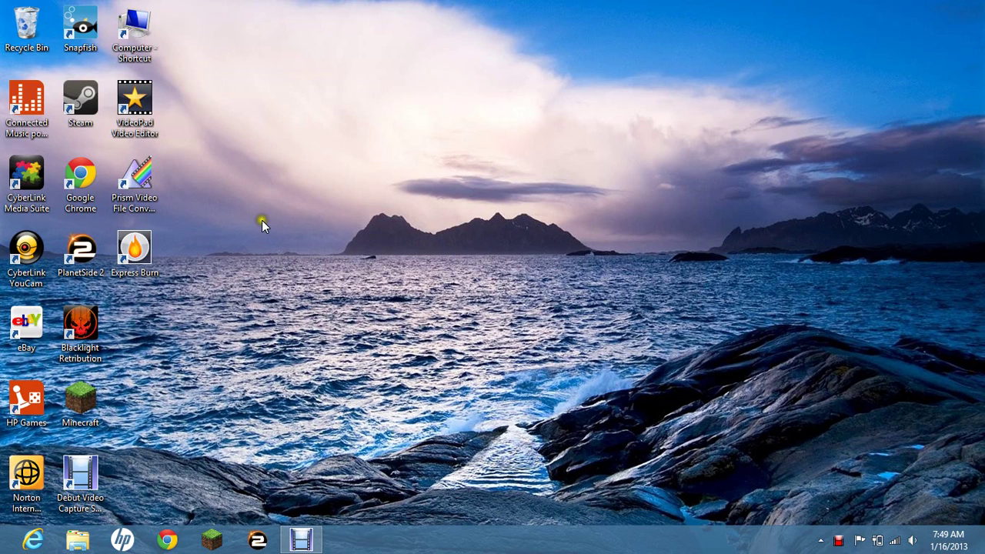
- Open the Minecraft Launcher to look at its news and login screen, and close it
{"action": "left_click", "coordinate": [219, 535]}
{"action": "left_click", "coordinate": [212, 541]}
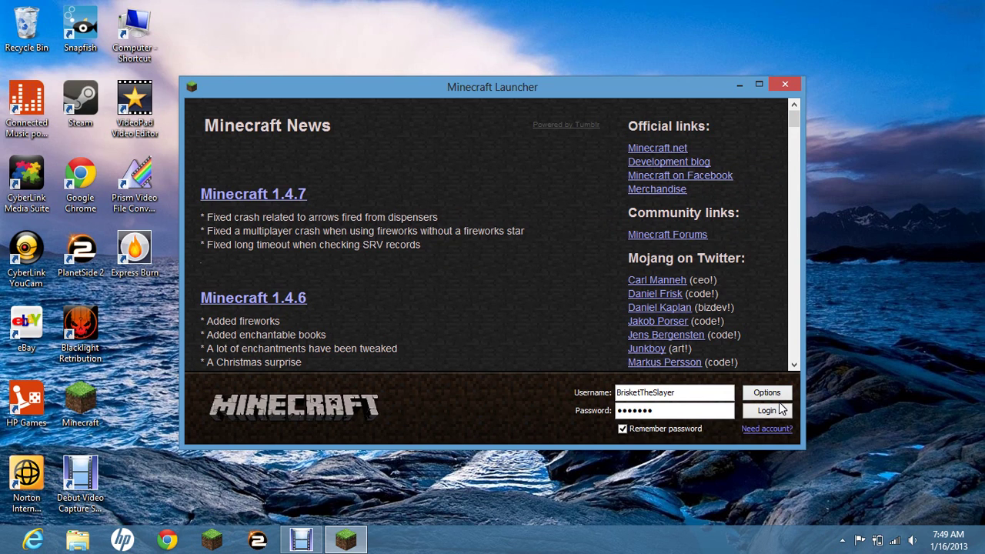
{"action": "left_click", "coordinate": [783, 86]}
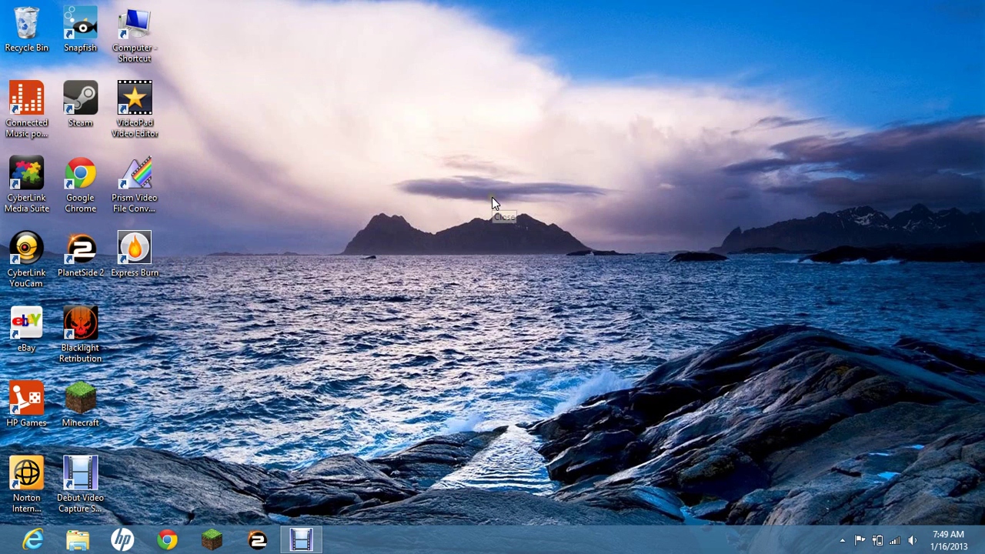
- Browse the tiles on the Start screen and return to the desktop
{"action": "key", "text": "super"}
{"action": "left_click_drag", "start_coordinate": [202, 541], "coordinate": [657, 548]}
{"action": "key", "text": "super"}
{"action": "left_click", "coordinate": [167, 541]}
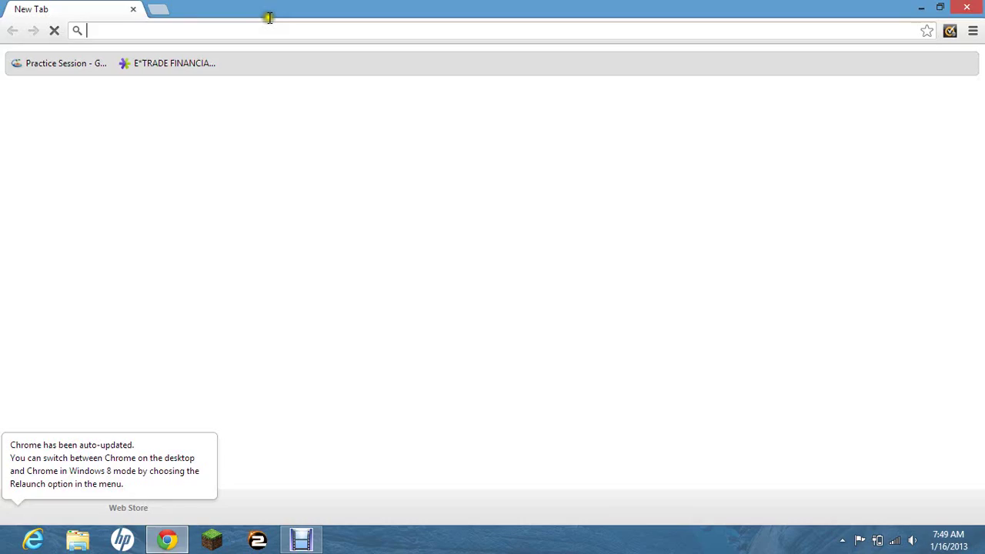
{"action": "type", "text": "ww"}
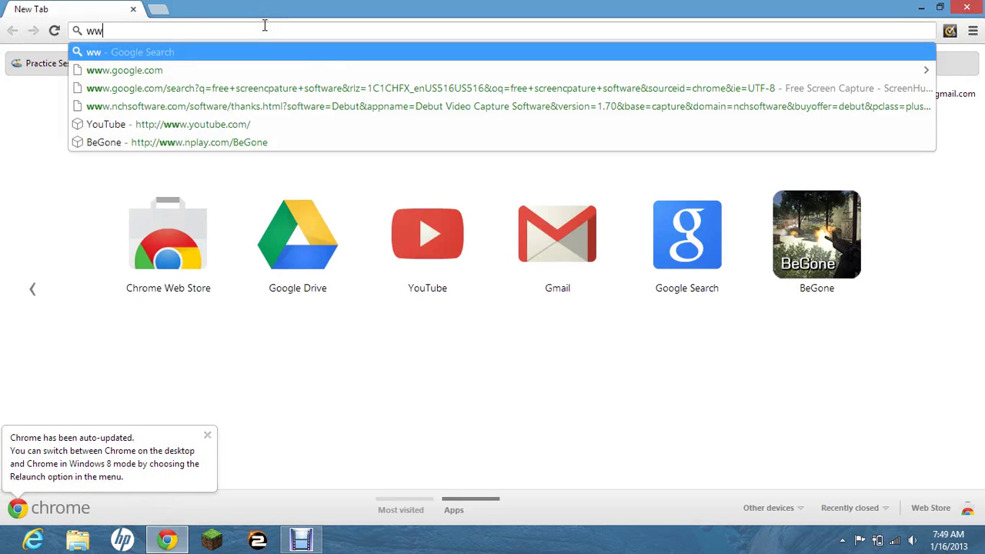
{"action": "type", "text": "w.minecr"}
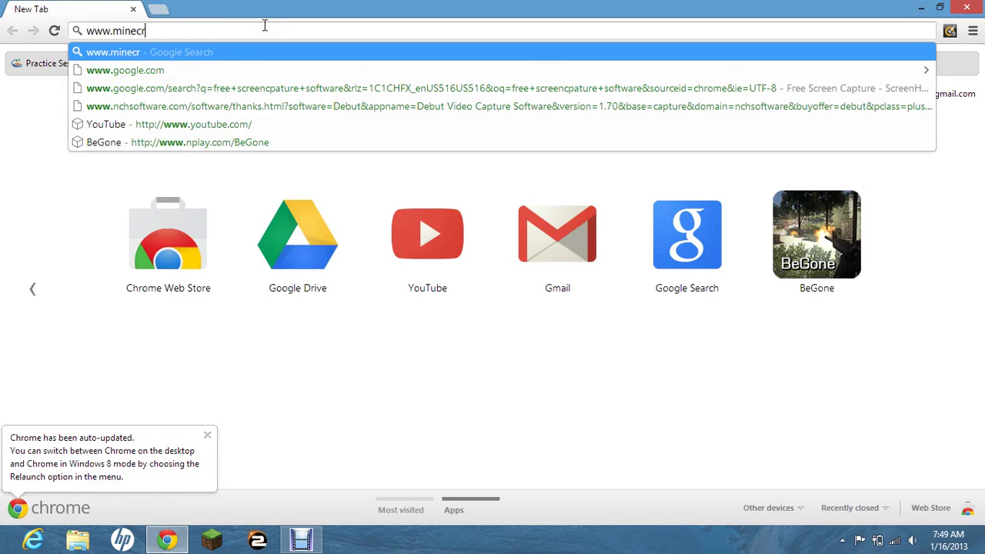
{"action": "type", "text": "aft.net"}
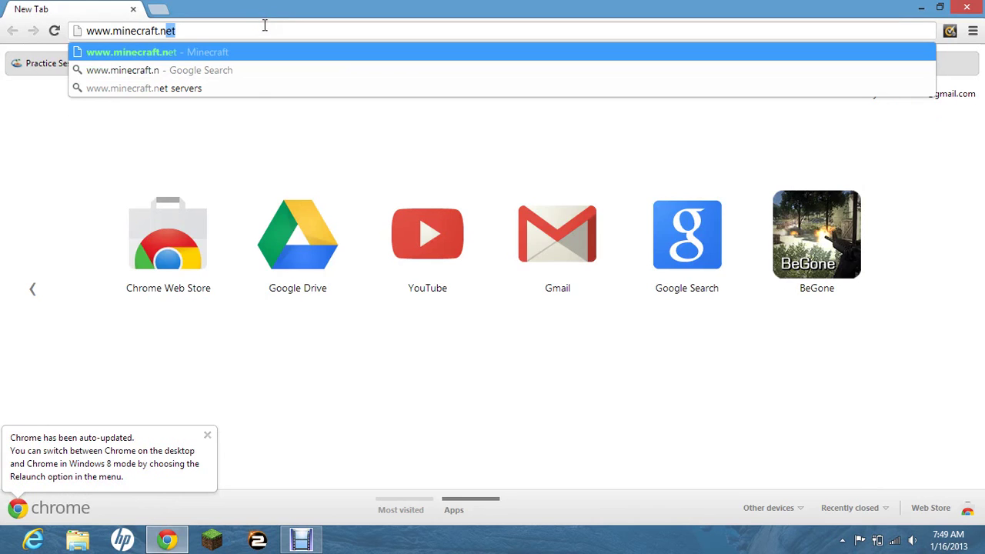
{"action": "key", "text": "Return"}
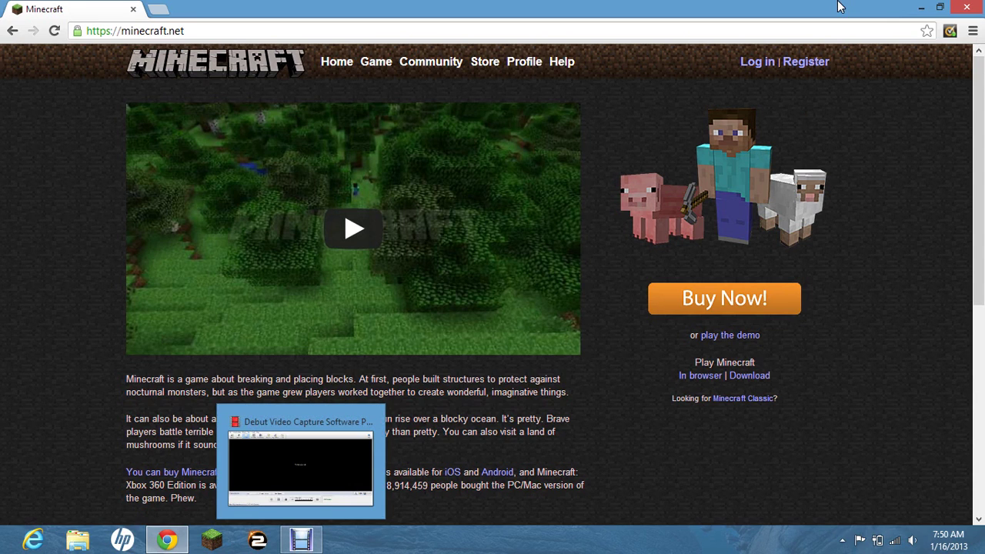
{"action": "key", "text": "super+d"}
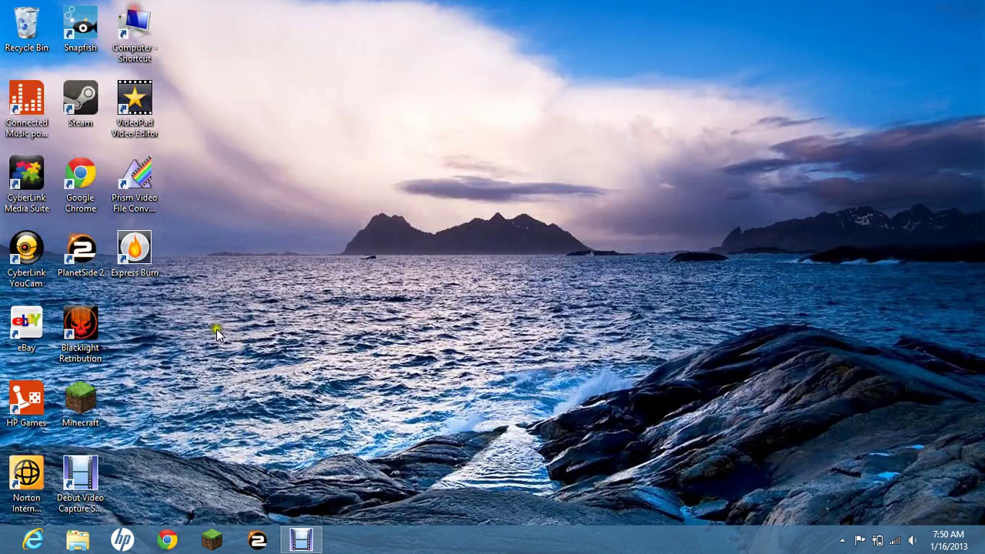
- Look at the Debut Video Capture Software window with its full-screen recording controls, and minimize it
{"action": "left_click", "coordinate": [302, 540]}
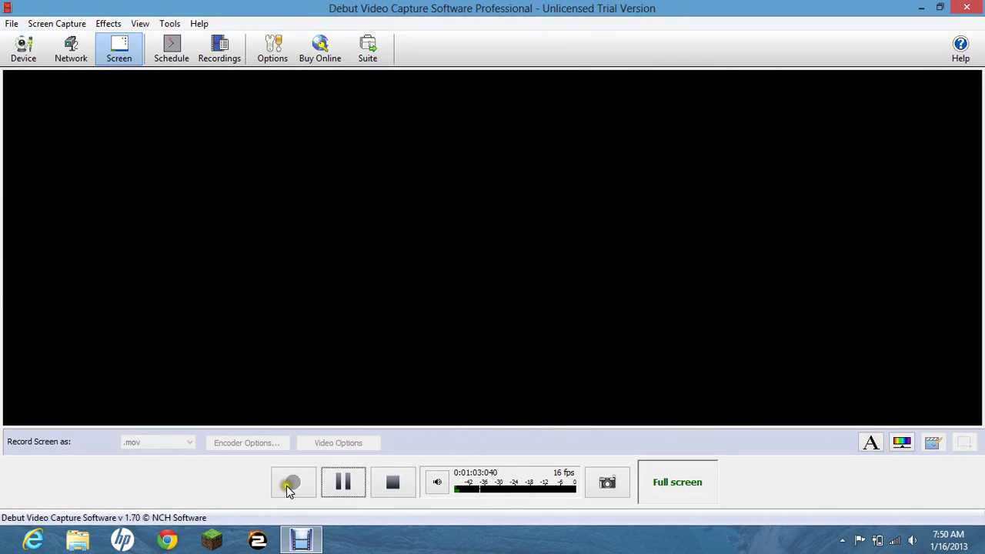
{"action": "left_click", "coordinate": [702, 482]}
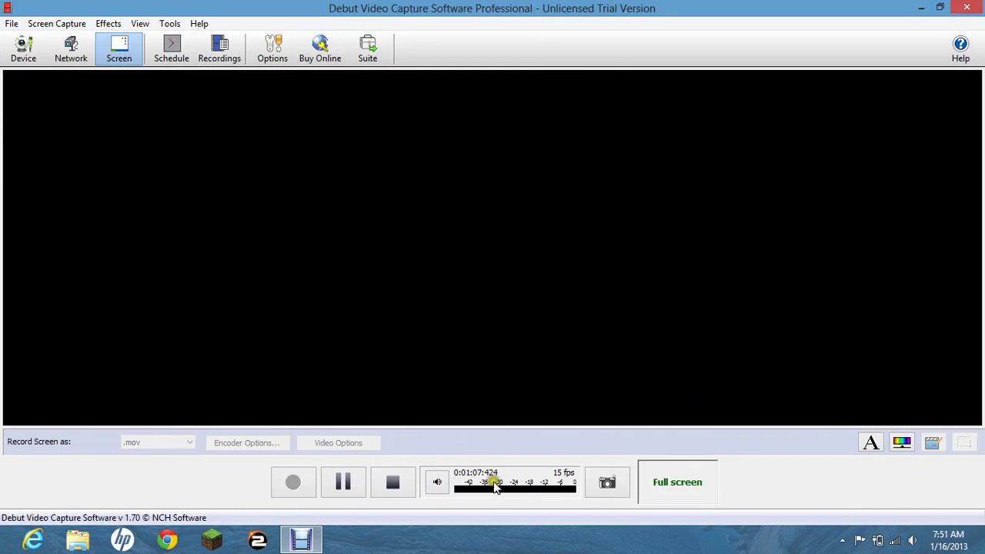
{"action": "left_click", "coordinate": [919, 8]}
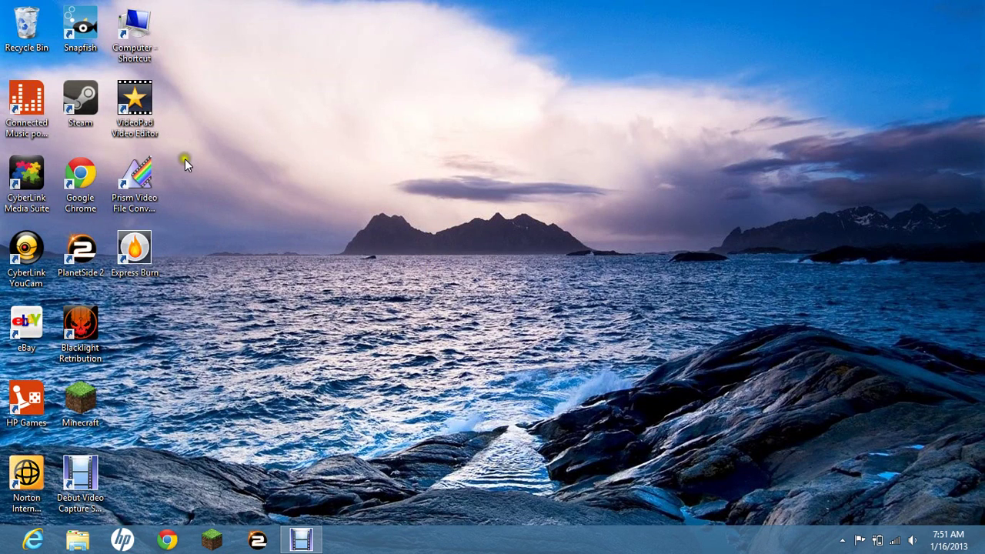
- Reopen the Minecraft Launcher, move its window around the desktop to view the login area, and close it
{"action": "left_click", "coordinate": [211, 540]}
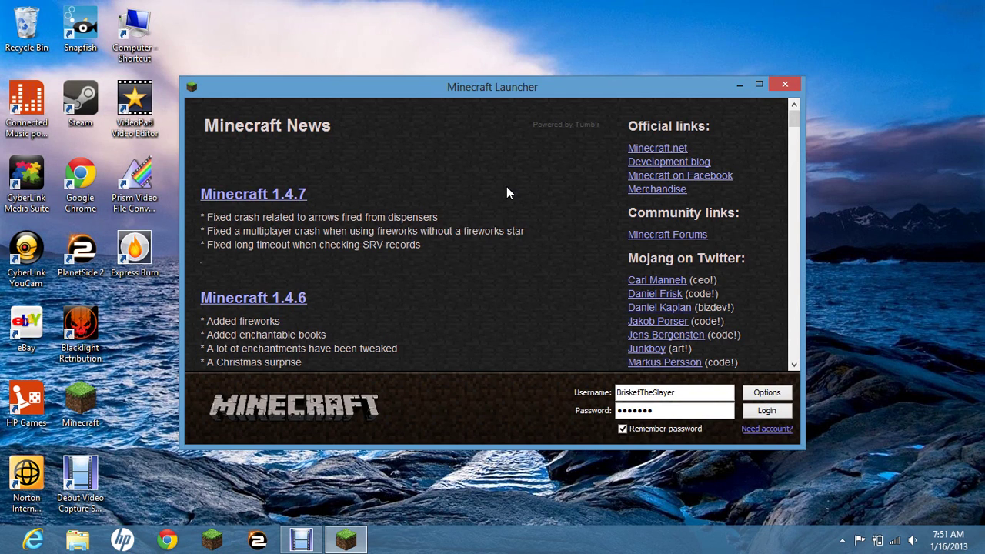
{"action": "left_click_drag", "start_coordinate": [420, 81], "coordinate": [422, 6]}
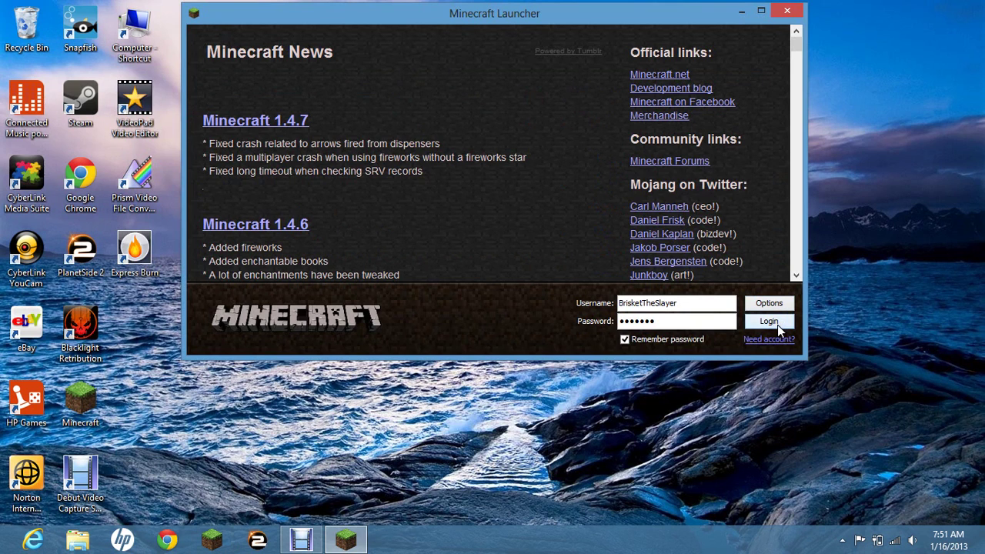
{"action": "left_click_drag", "start_coordinate": [709, 22], "coordinate": [721, 84]}
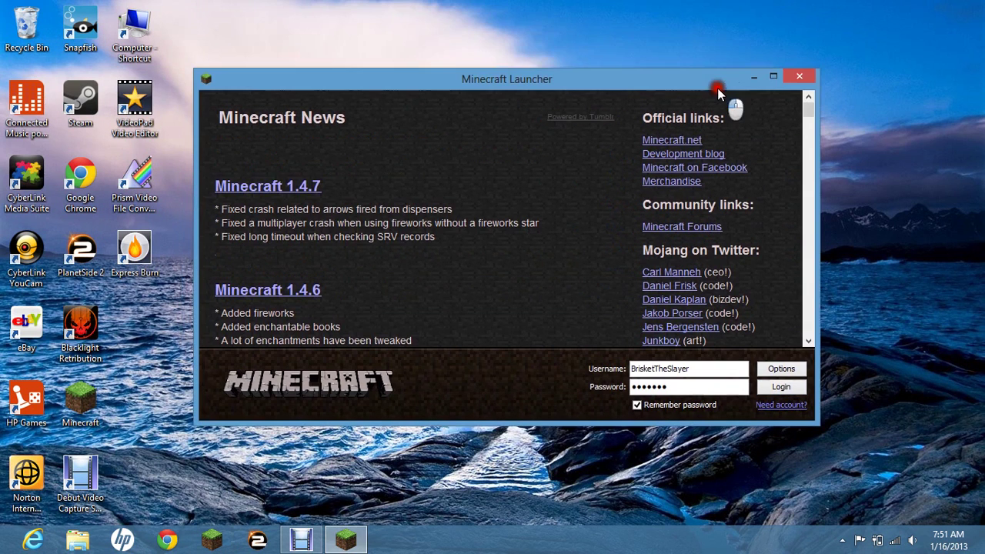
{"action": "left_click", "coordinate": [805, 82]}
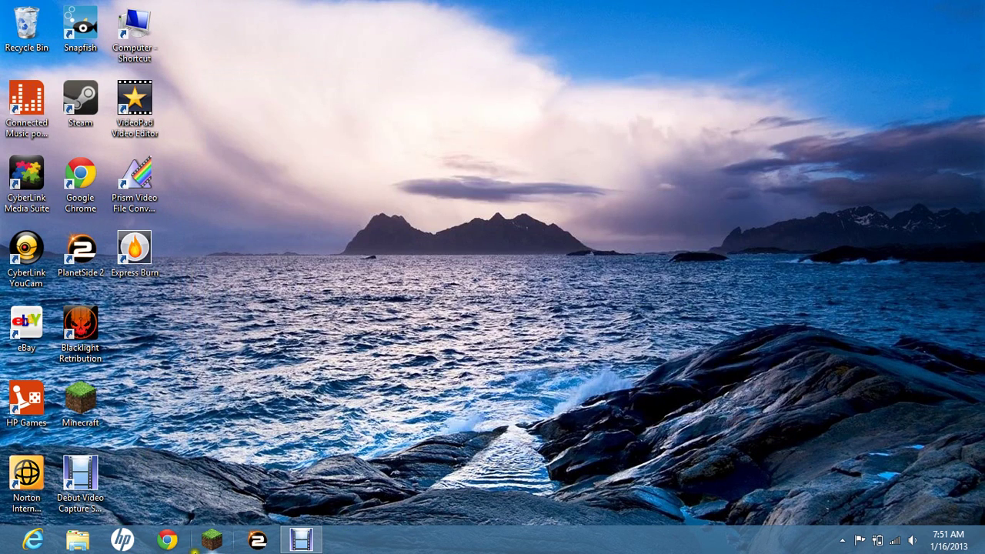
- Look through the app tiles on the Start screen and go back to the desktop
{"action": "key", "text": "super"}
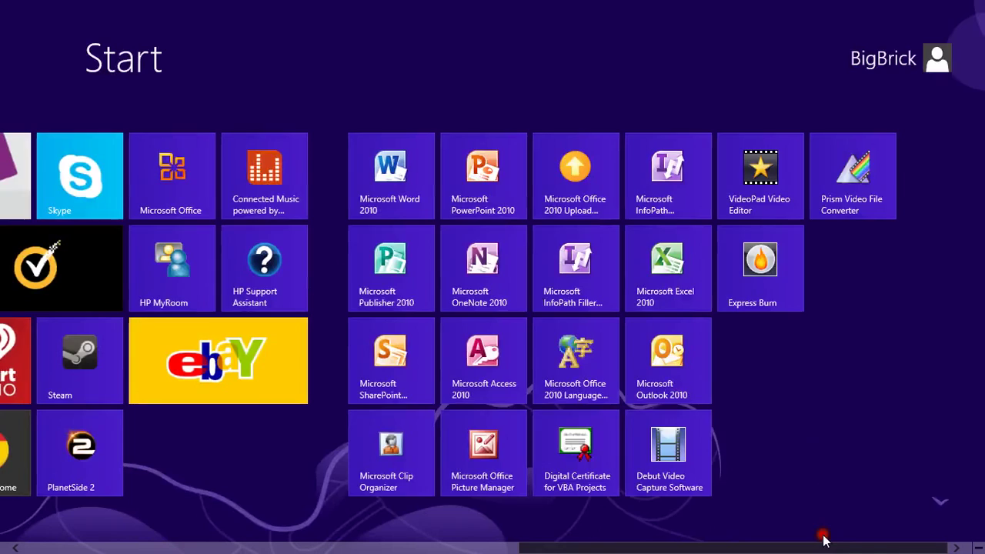
{"action": "left_click_drag", "start_coordinate": [869, 548], "coordinate": [582, 552]}
{"action": "scroll", "coordinate": [583, 551], "scroll_direction": "right", "scroll_amount": 5}
{"action": "scroll", "coordinate": [308, 501], "scroll_direction": "left", "scroll_amount": 10}
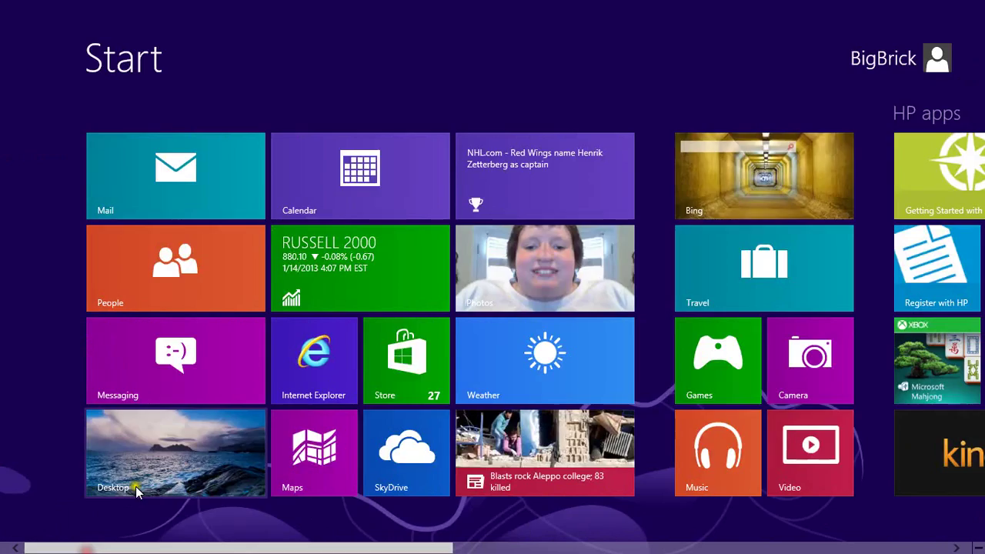
{"action": "left_click", "coordinate": [146, 485]}
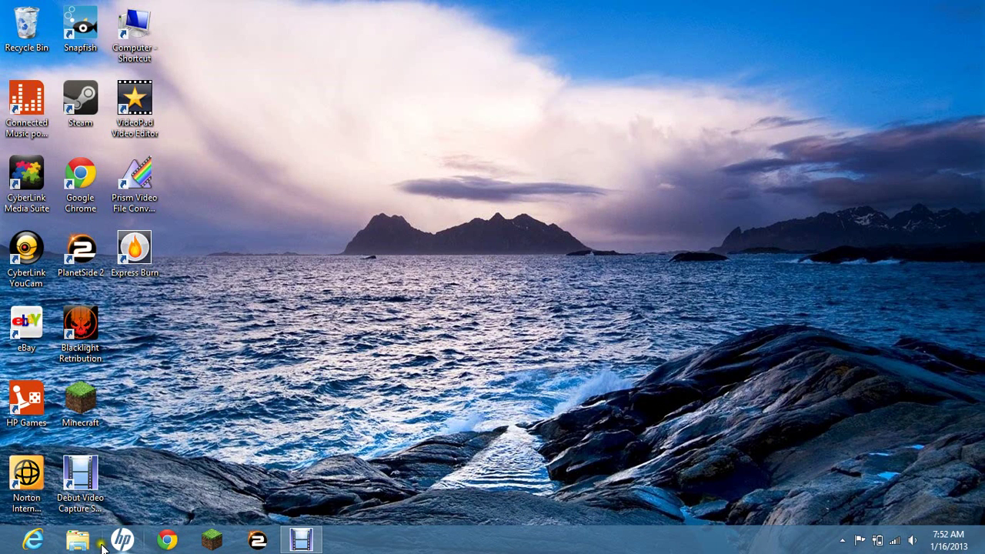
{"action": "left_click", "coordinate": [167, 540]}
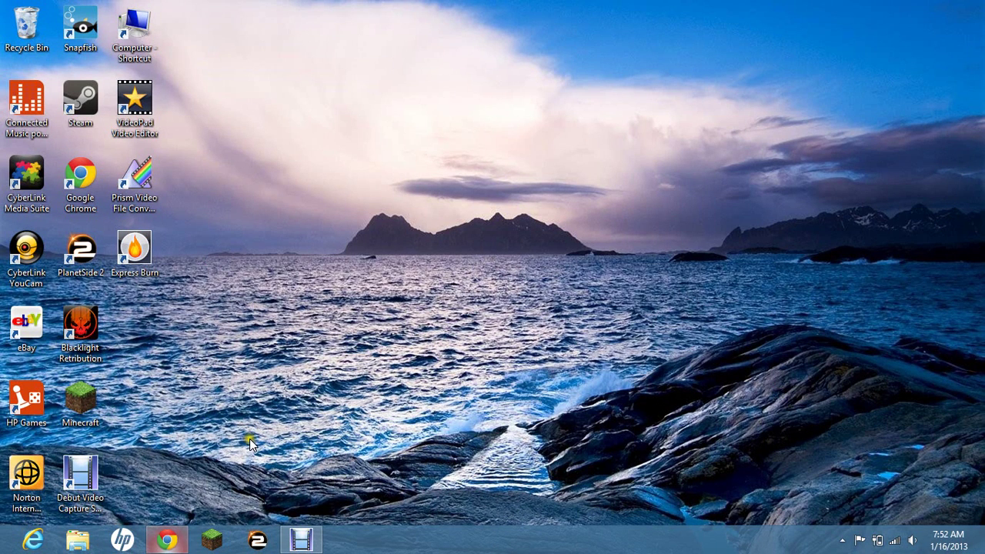
{"action": "type", "text": "ww"}
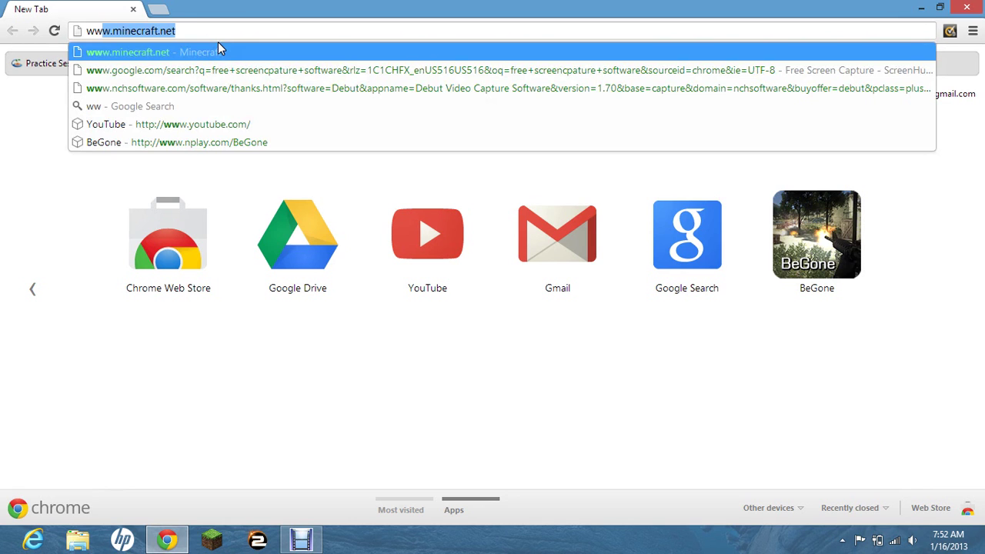
{"action": "type", "text": "w.minecraft.ne"}
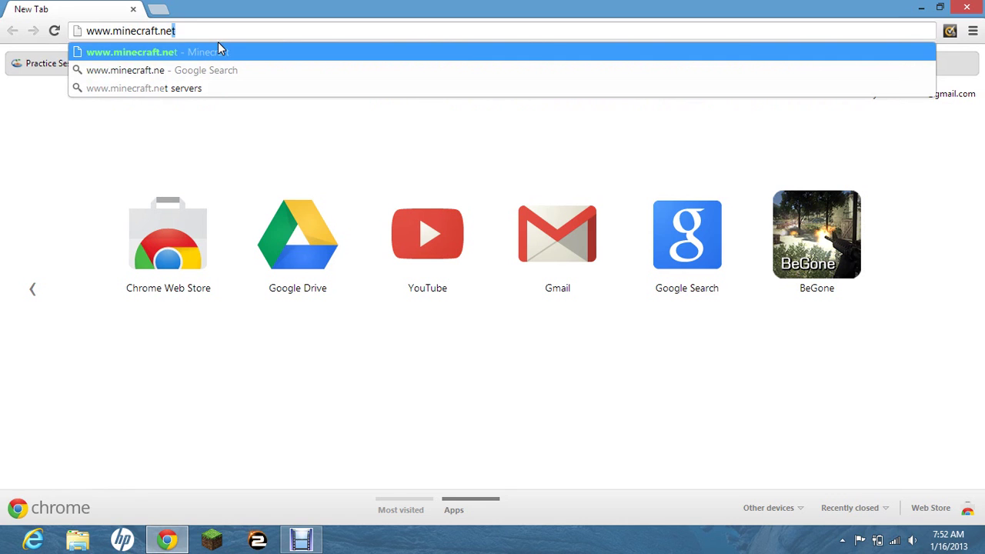
{"action": "key", "text": "Return"}
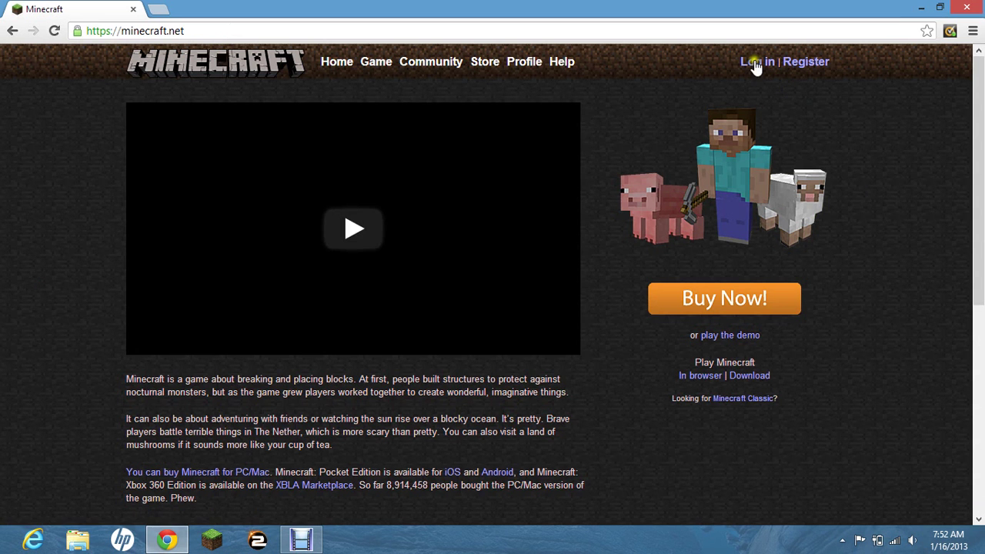
- Log in to the Minecraft site with the account username and password, with the Remember me option enabled
{"action": "left_click", "coordinate": [757, 64]}
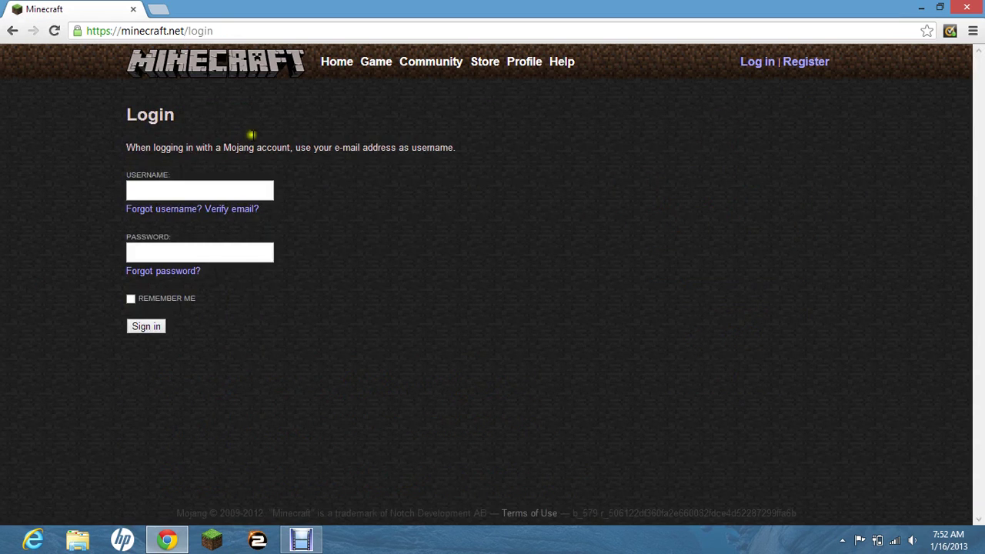
{"action": "left_click", "coordinate": [235, 194]}
{"action": "type", "text": "Briske"}
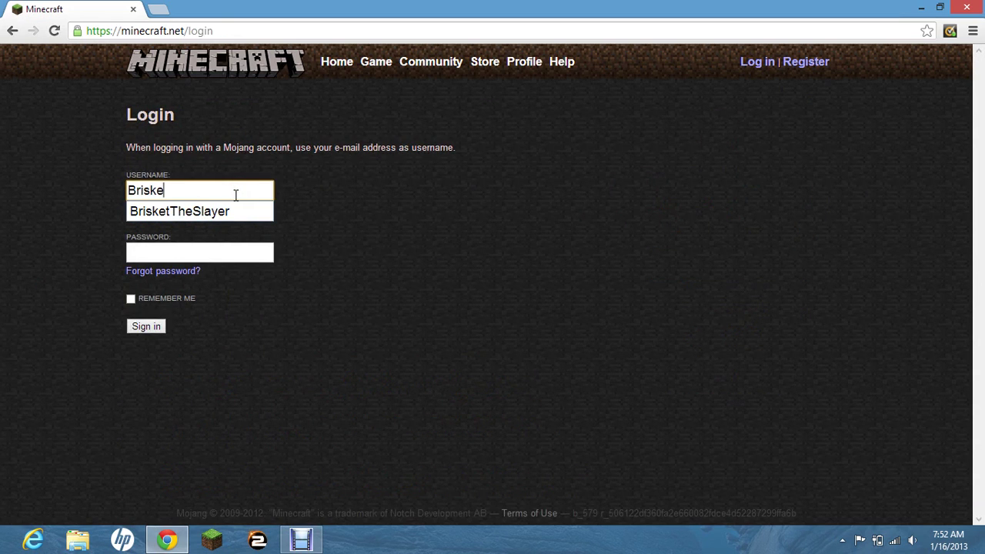
{"action": "type", "text": "tTheSlayer"}
{"action": "left_click", "coordinate": [254, 255]}
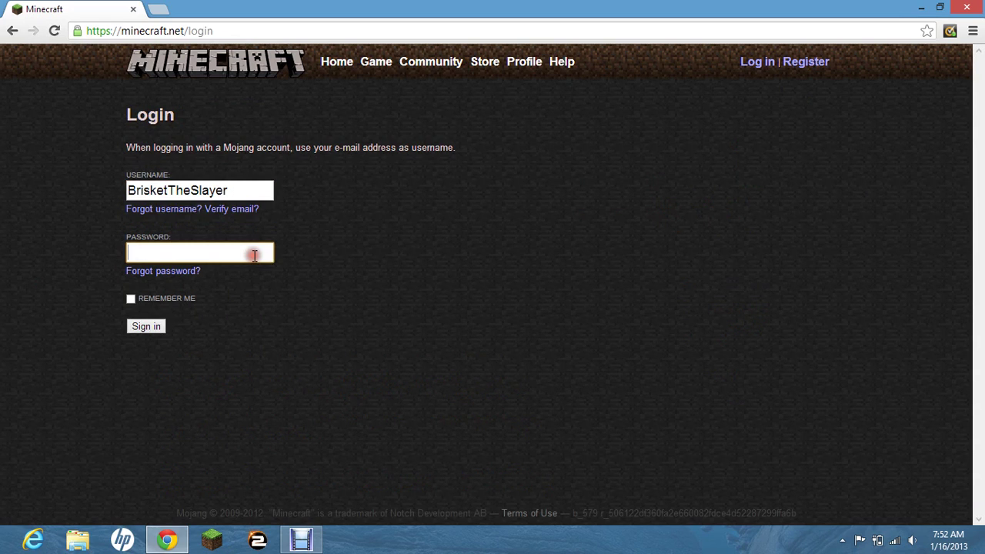
{"action": "type", "text": "•••••••"}
{"action": "left_click", "coordinate": [131, 298]}
{"action": "left_click", "coordinate": [147, 326]}
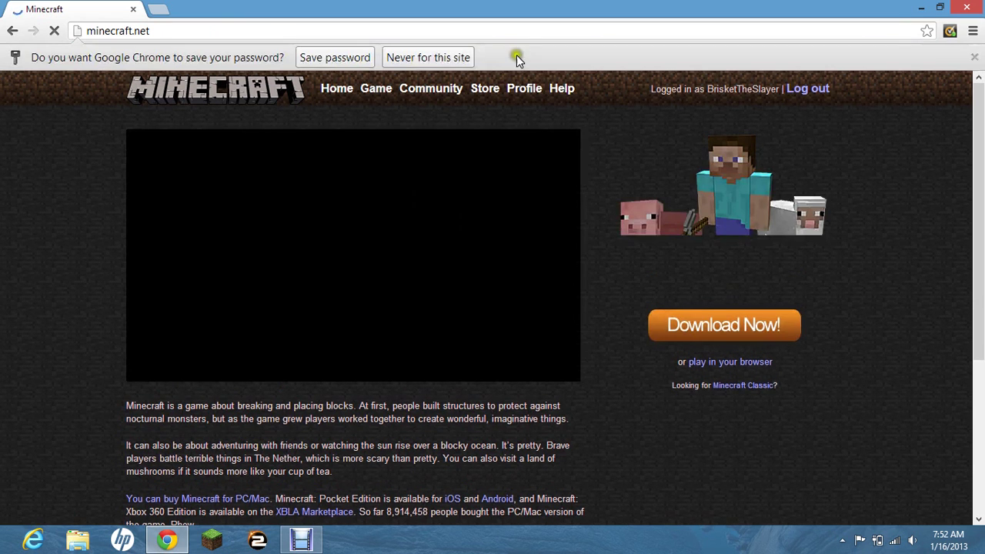
- Open the game's download page, show all platforms, and download Minecraft.exe for Windows
{"action": "scroll", "coordinate": [693, 231], "scroll_direction": "down", "scroll_amount": 1}
{"action": "left_click", "coordinate": [719, 259]}
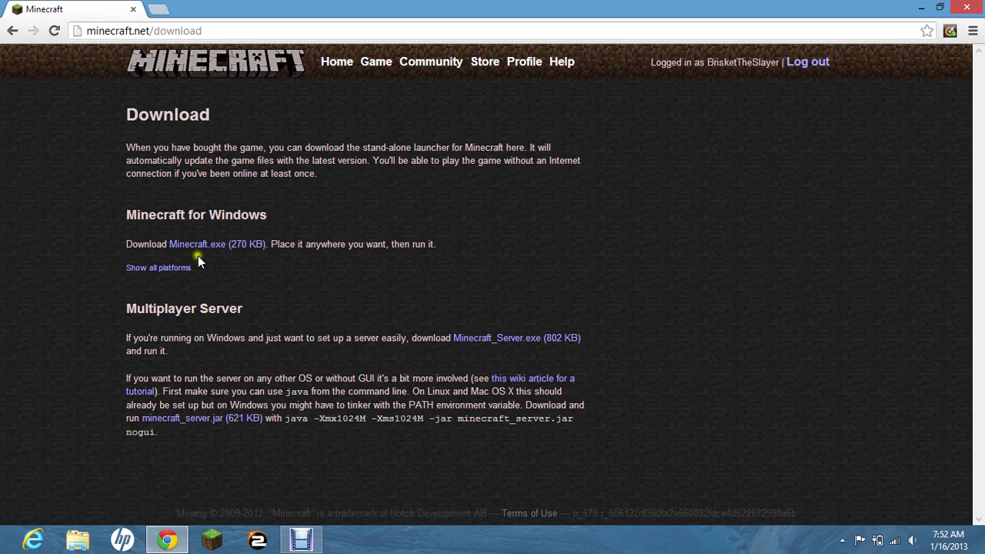
{"action": "left_click", "coordinate": [159, 267]}
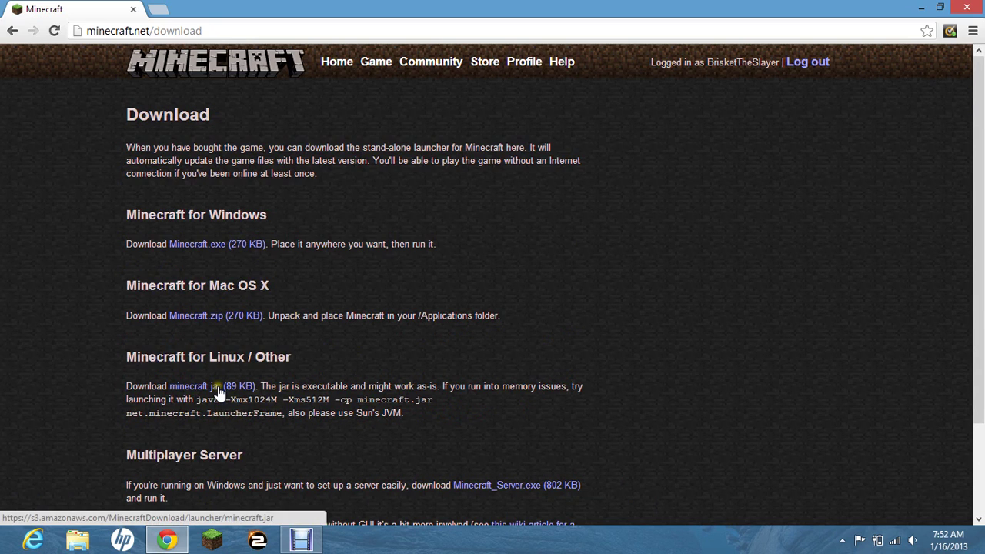
{"action": "left_click", "coordinate": [216, 246]}
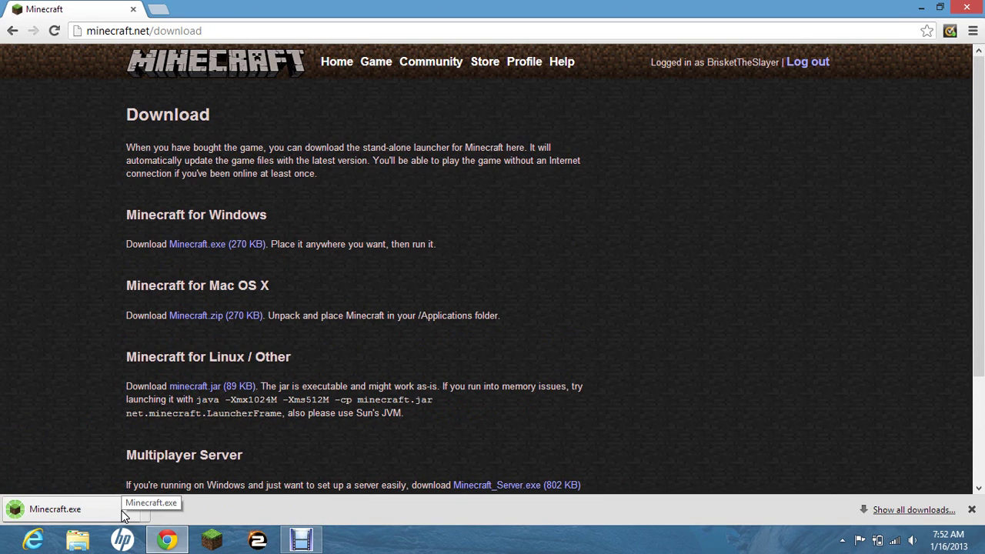
- Run the downloaded Minecraft.exe, and close its launcher along with the Norton notice and the download bar
{"action": "left_click", "coordinate": [119, 511]}
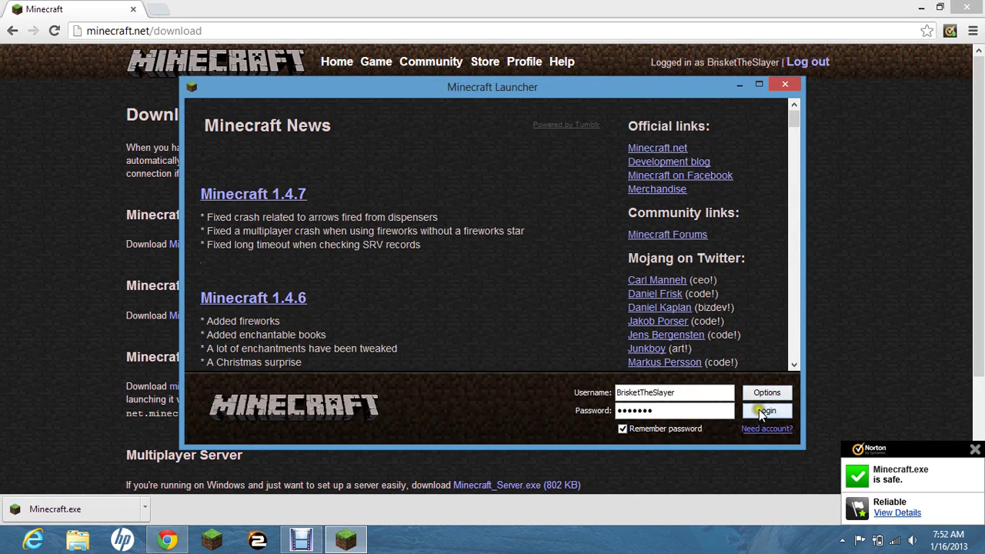
{"action": "left_click", "coordinate": [785, 84]}
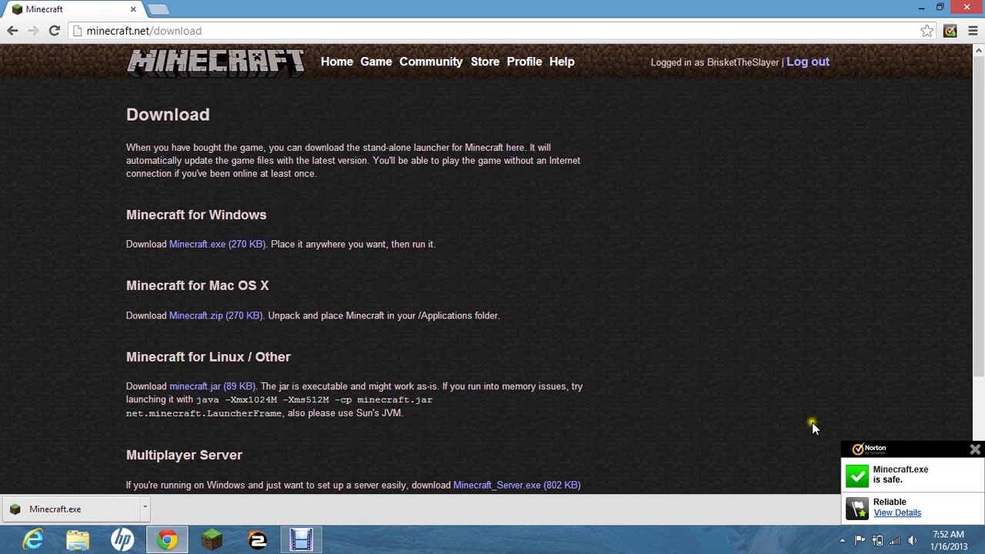
{"action": "left_click", "coordinate": [975, 449]}
{"action": "left_click", "coordinate": [973, 509]}
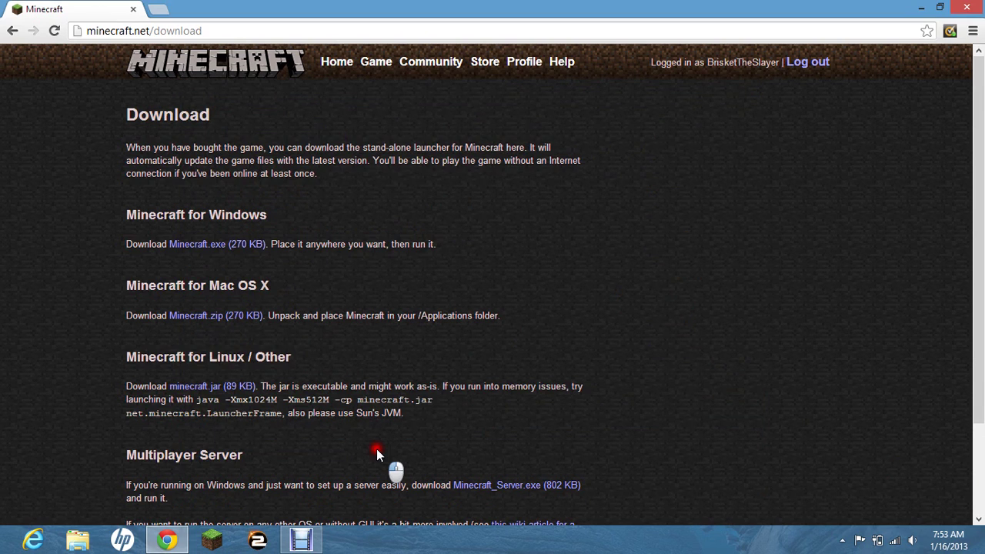
- View the Minecraft site's Game page and return to its home page
{"action": "right_click", "coordinate": [337, 67]}
{"action": "key", "text": "Escape"}
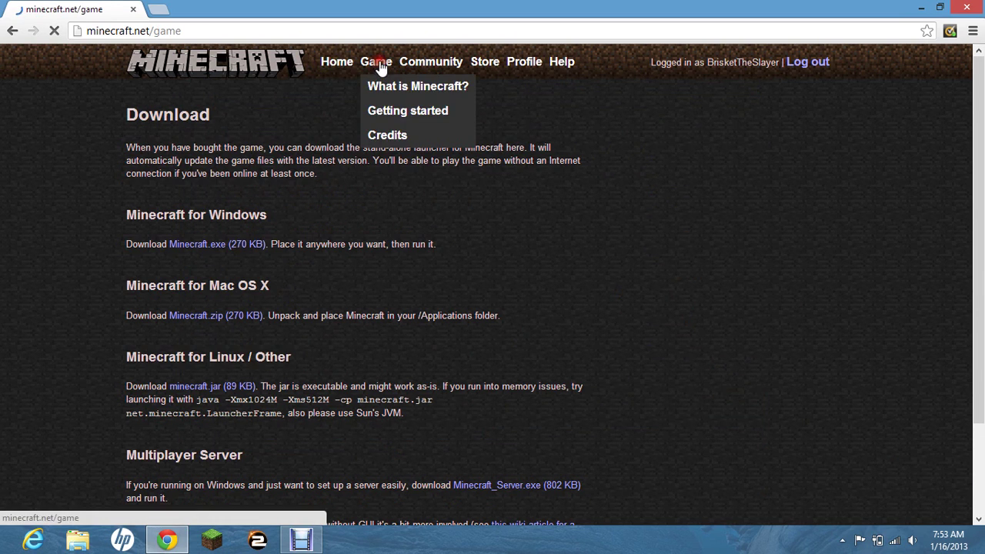
{"action": "left_click", "coordinate": [377, 68]}
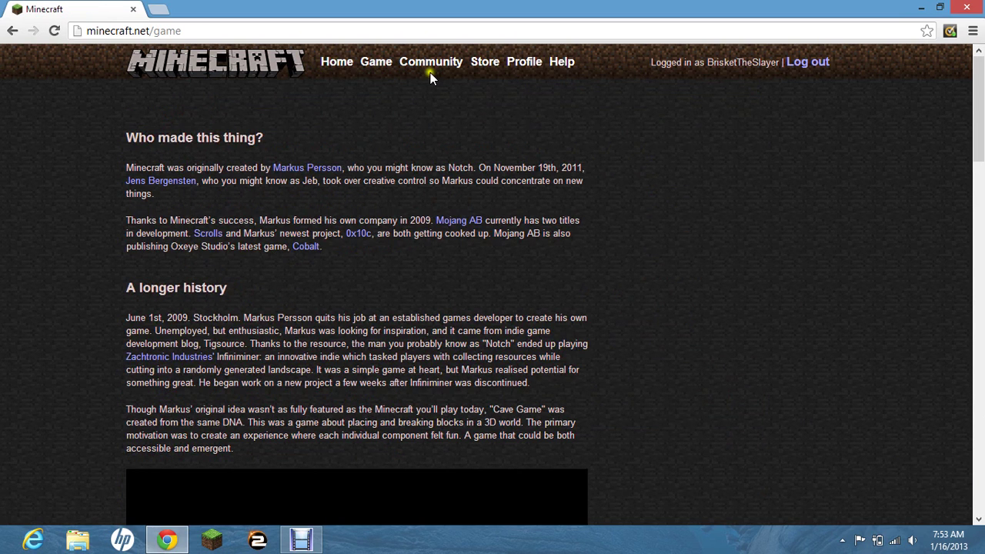
{"action": "left_click", "coordinate": [344, 63]}
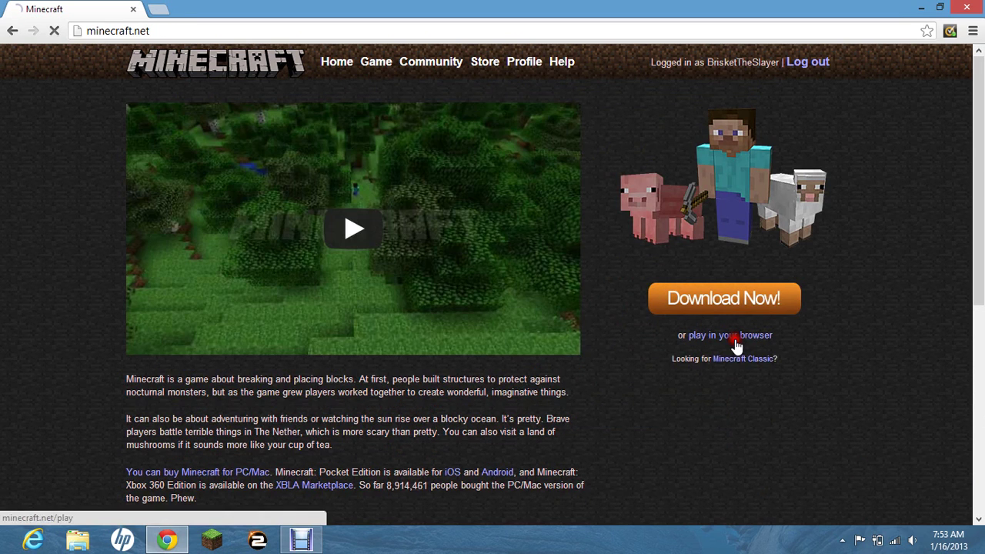
- Open the play-in-browser version of Minecraft and allow Java to run this time
{"action": "left_click", "coordinate": [735, 341]}
{"action": "scroll", "coordinate": [473, 280], "scroll_direction": "down", "scroll_amount": 1}
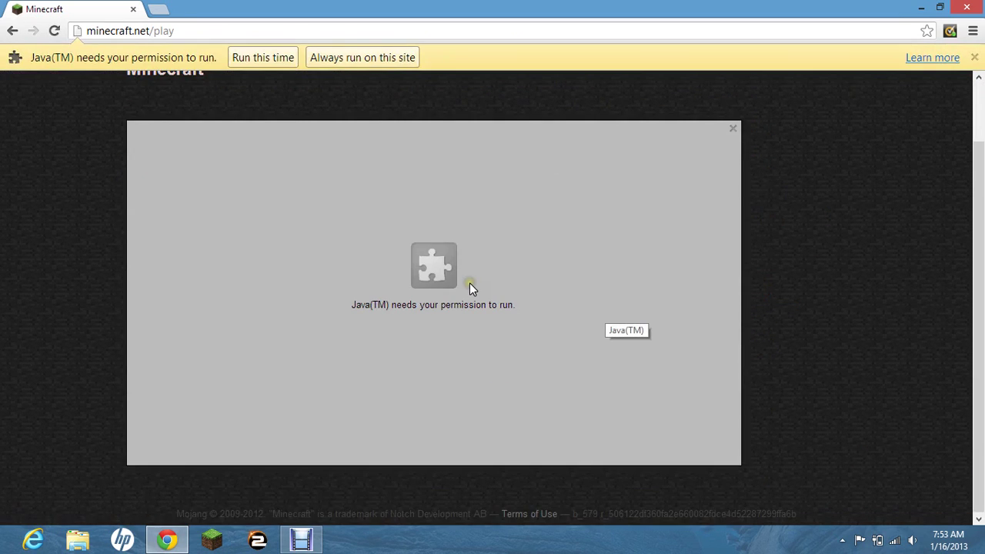
{"action": "left_click", "coordinate": [365, 243]}
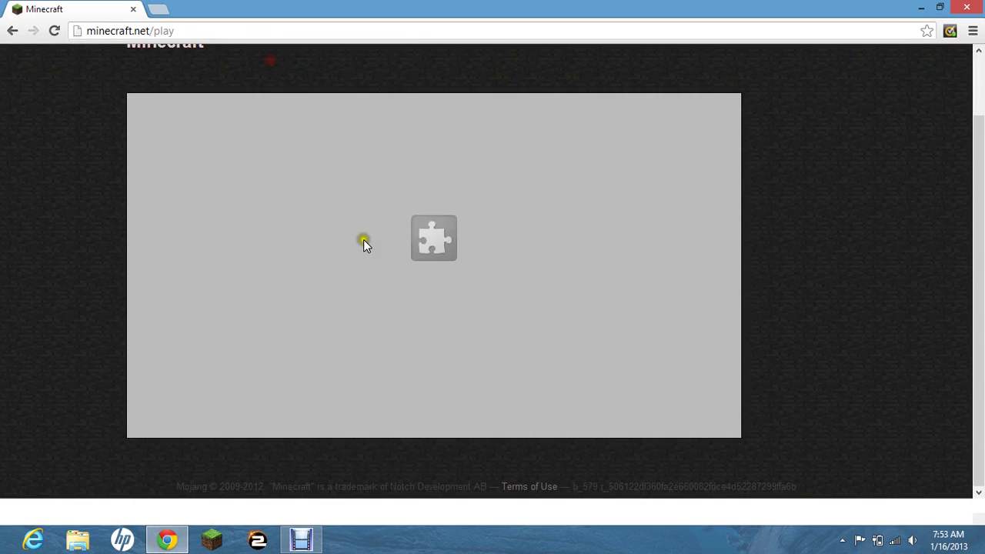
{"action": "scroll", "coordinate": [441, 243], "scroll_direction": "up", "scroll_amount": 1}
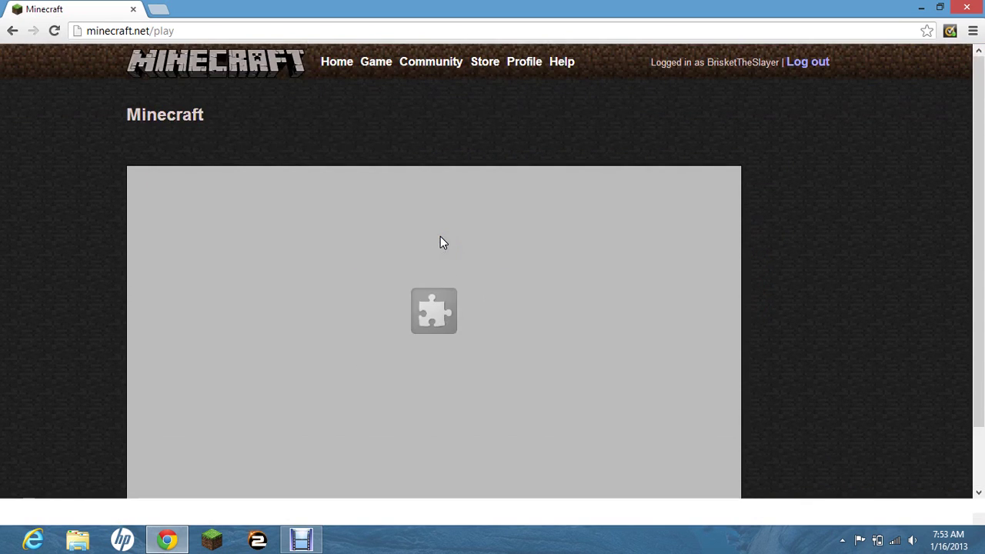
{"action": "scroll", "coordinate": [440, 242], "scroll_direction": "down", "scroll_amount": 1}
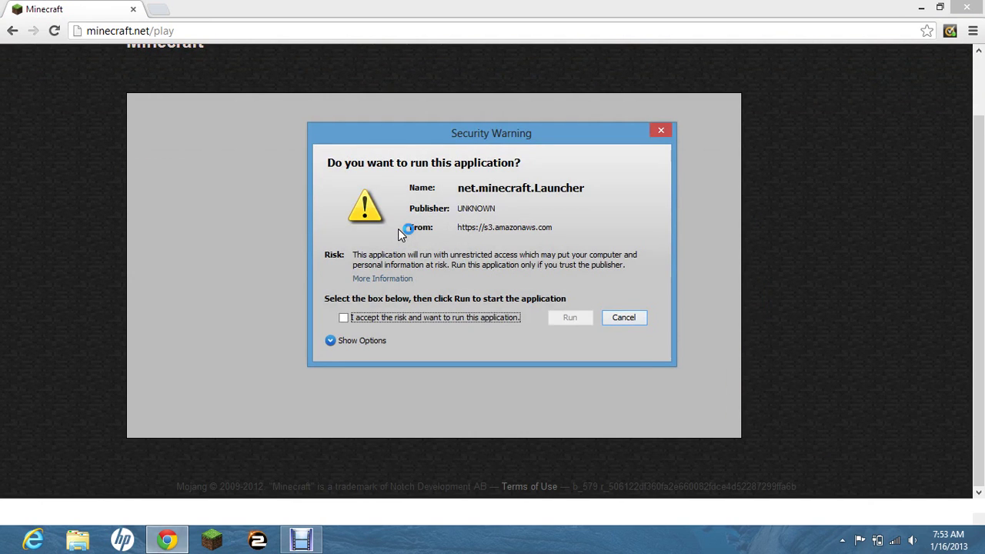
- Dismiss the security warning for net.minecraft.Launcher without running the application, and view the game area on the page
{"action": "left_click", "coordinate": [662, 130]}
{"action": "scroll", "coordinate": [366, 267], "scroll_direction": "up", "scroll_amount": 1}
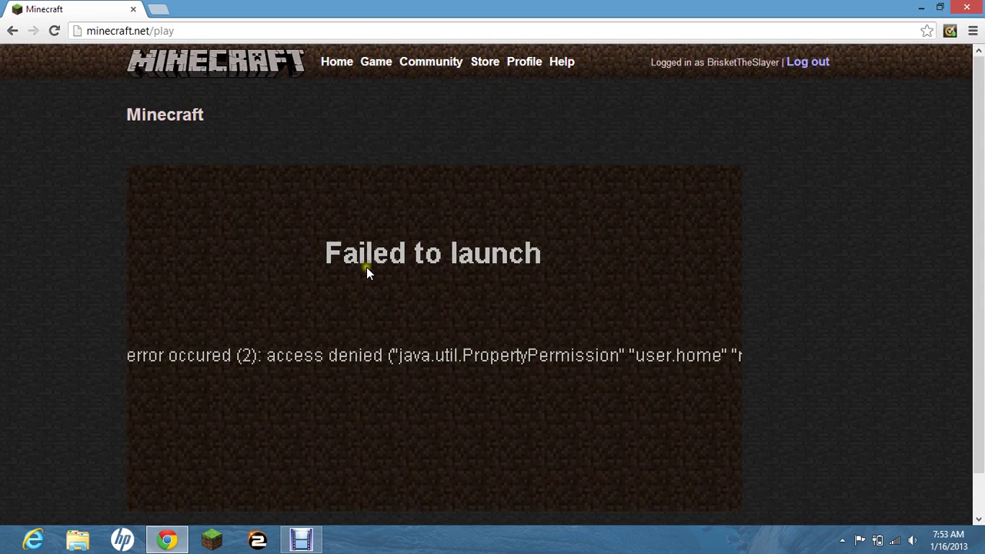
{"action": "scroll", "coordinate": [377, 275], "scroll_direction": "down", "scroll_amount": 1}
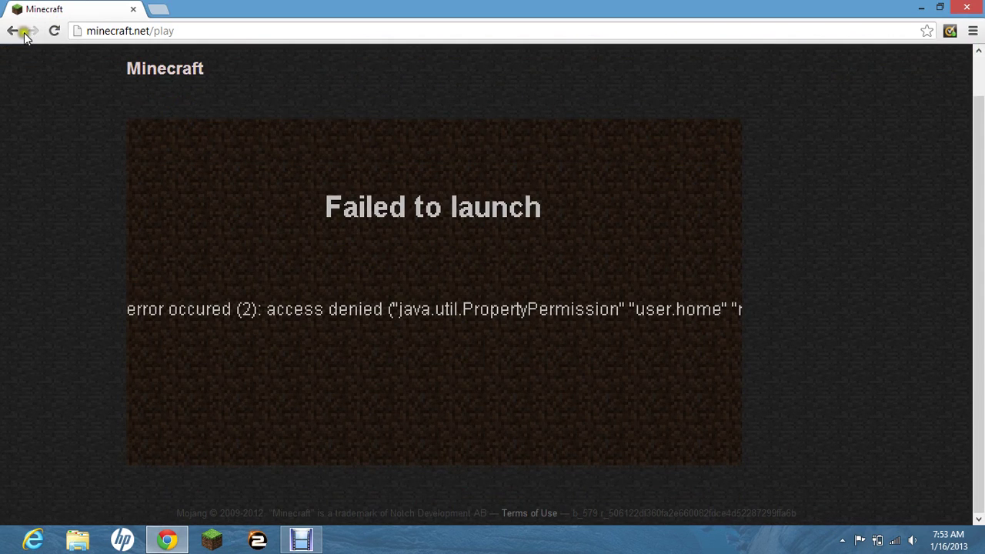